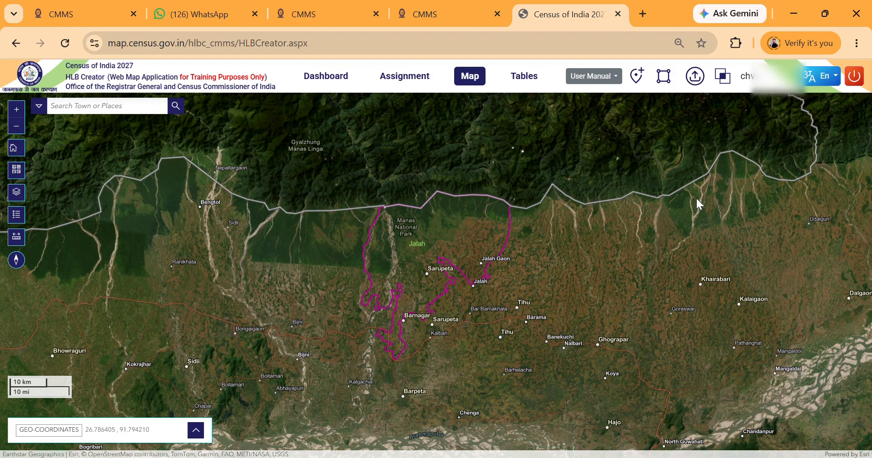
- View the Add Reference Data form and the HLB Overlap Handler's list of blocks, closing each after viewing
{"action": "left_click", "coordinate": [698, 86]}
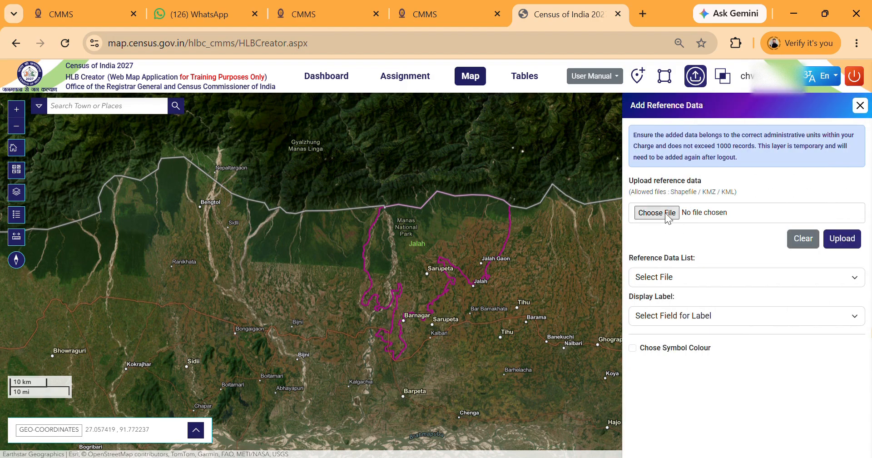
{"action": "left_click", "coordinate": [860, 106]}
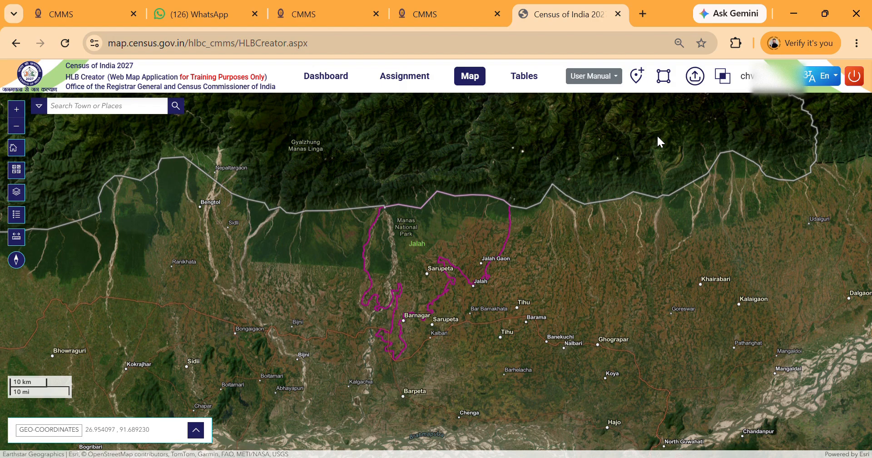
{"action": "left_click", "coordinate": [728, 86]}
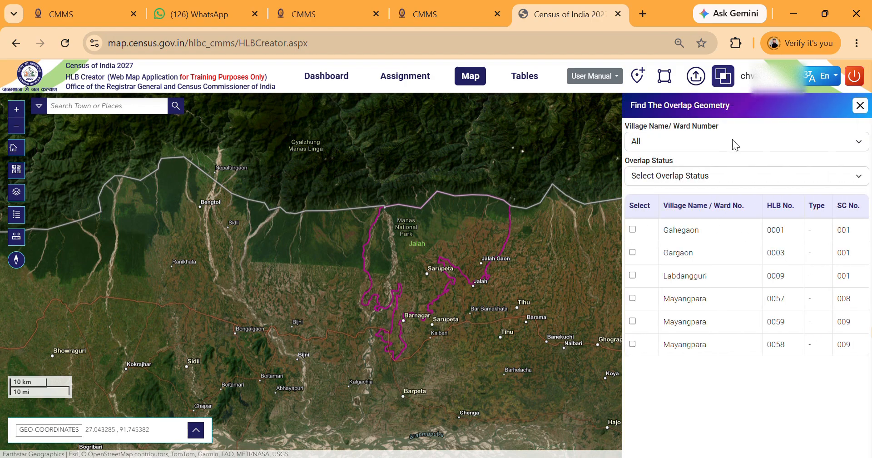
{"action": "left_click", "coordinate": [860, 105]}
{"action": "left_click", "coordinate": [731, 86]}
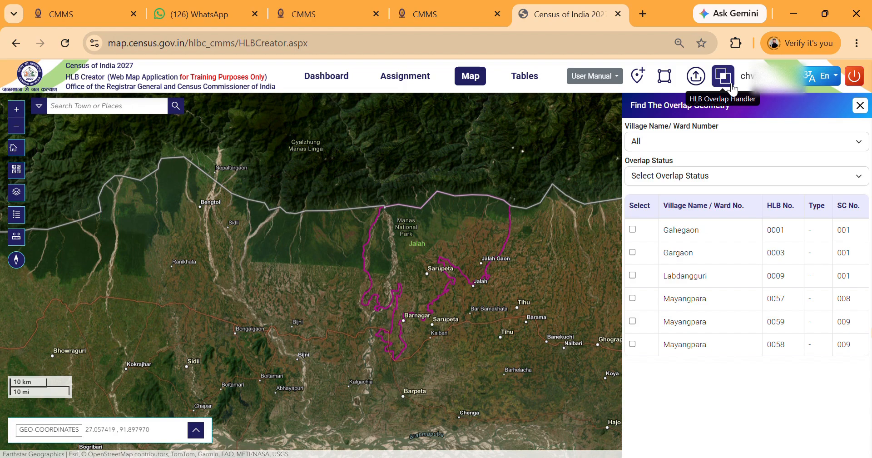
{"action": "left_click", "coordinate": [860, 106]}
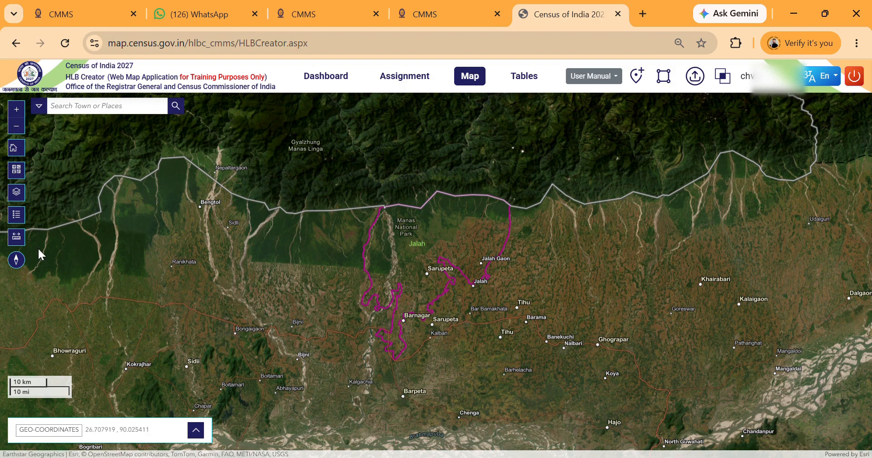
- Look through the map's basemap choices, layer list and legend, and check the geo-coordinates display
{"action": "left_click", "coordinate": [16, 170]}
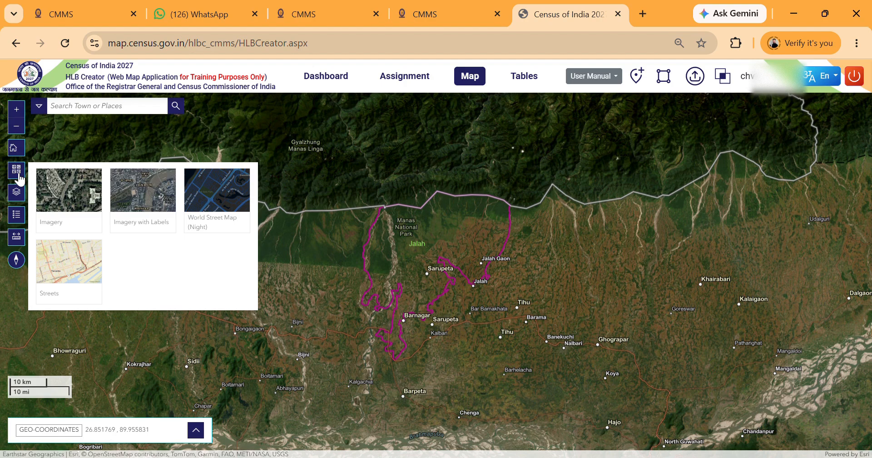
{"action": "left_click", "coordinate": [19, 196]}
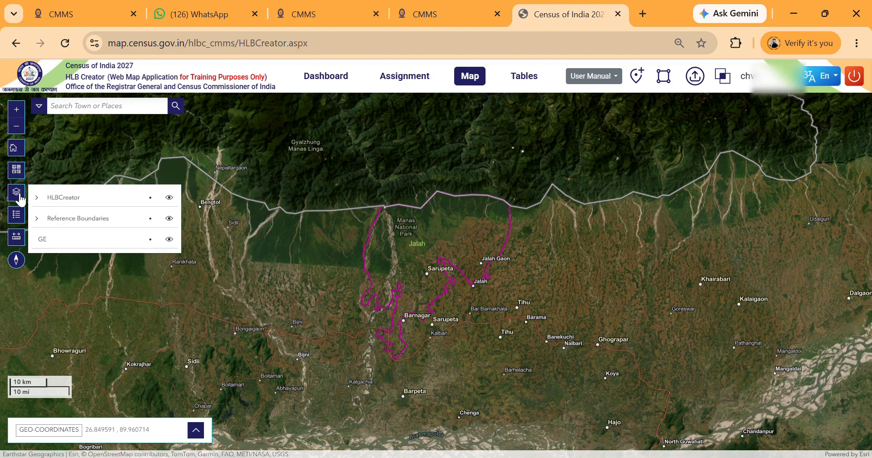
{"action": "left_click", "coordinate": [21, 198]}
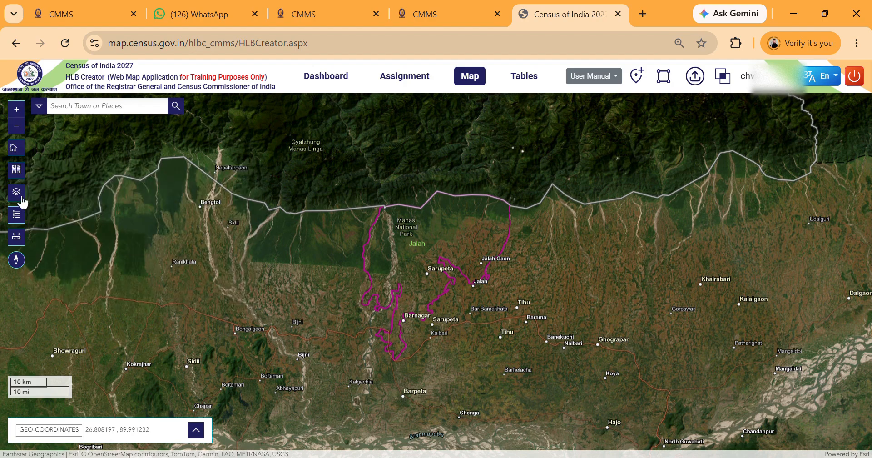
{"action": "left_click", "coordinate": [21, 198]}
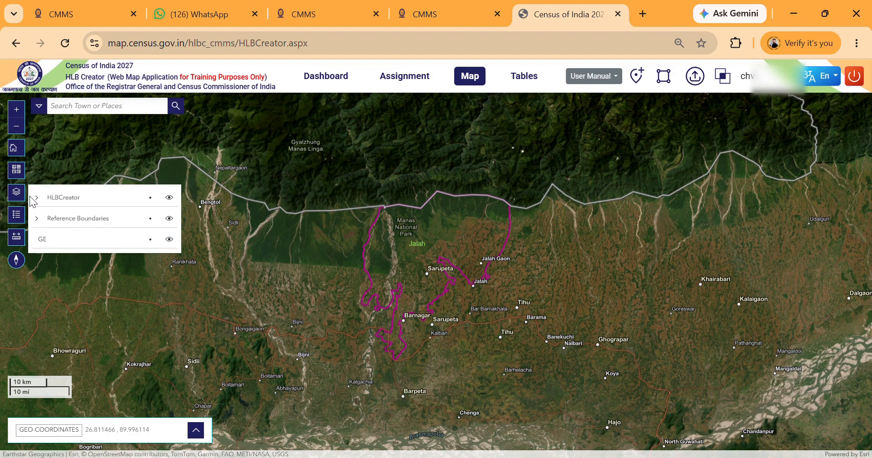
{"action": "left_click", "coordinate": [19, 216]}
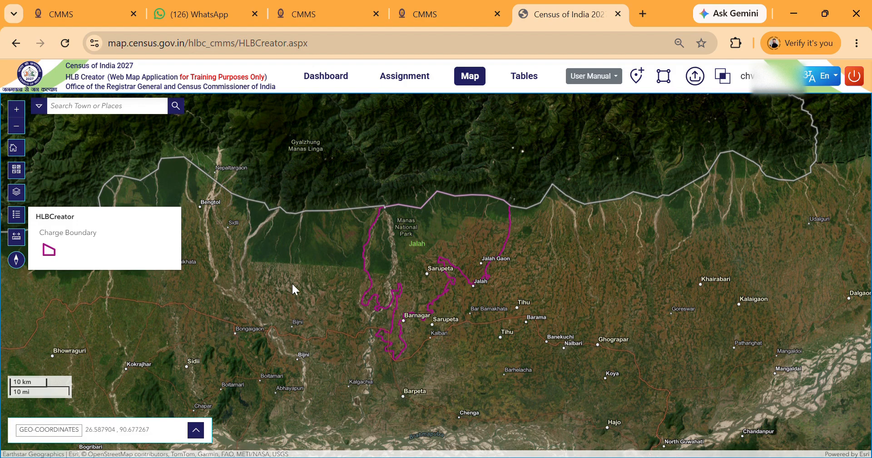
{"action": "left_click", "coordinate": [22, 223]}
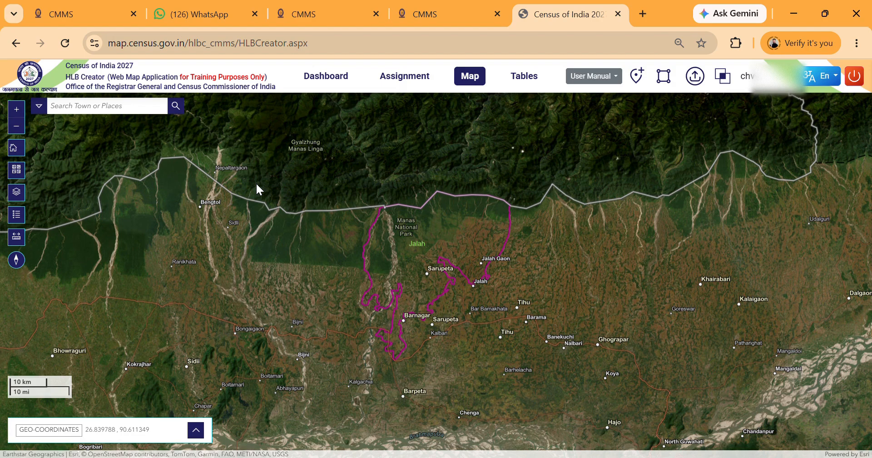
{"action": "left_click", "coordinate": [48, 432]}
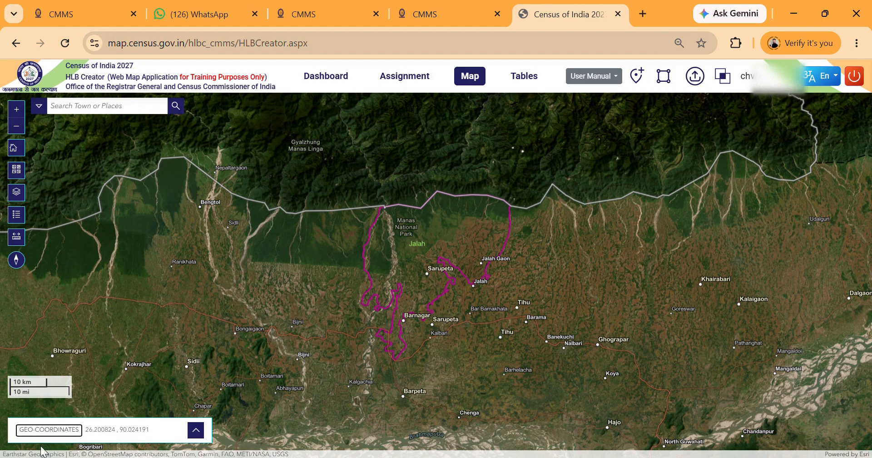
{"action": "left_click", "coordinate": [643, 13]}
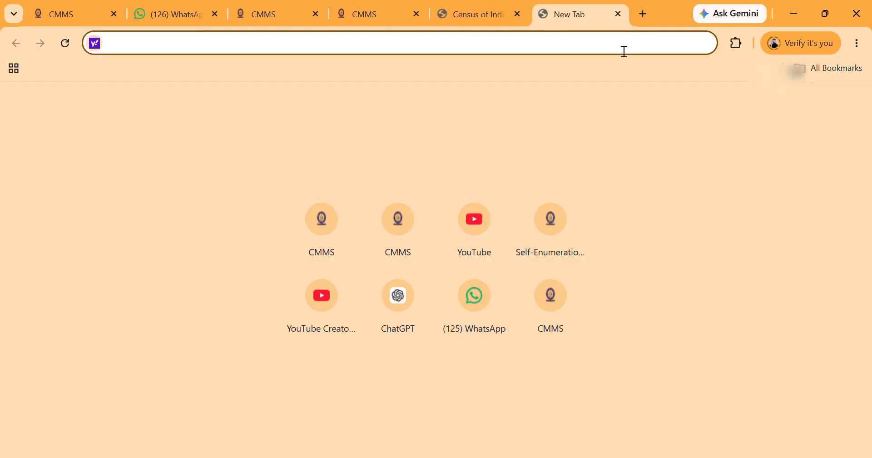
{"action": "type", "text": "Submitted for your kind perusal and necessary action please"}
{"action": "key", "text": "BackSpace"}
{"action": "key", "text": "BackSpace"}
{"action": "key", "text": "BackSpace"}
{"action": "key", "text": "BackSpace"}
{"action": "key", "text": "BackSpace"}
{"action": "key", "text": "BackSpace"}
{"action": "key", "text": "BackSpace"}
{"action": "key", "text": "BackSpace"}
{"action": "key", "text": "BackSpace"}
{"action": "key", "text": "BackSpace"}
{"action": "key", "text": "BackSpace"}
{"action": "key", "text": "BackSpace"}
{"action": "key", "text": "BackSpace"}
{"action": "key", "text": "BackSpace"}
{"action": "key", "text": "BackSpace"}
{"action": "key", "text": "BackSpace"}
{"action": "key", "text": "BackSpace"}
{"action": "key", "text": "BackSpace"}
{"action": "key", "text": "BackSpace"}
{"action": "key", "text": "BackSpace"}
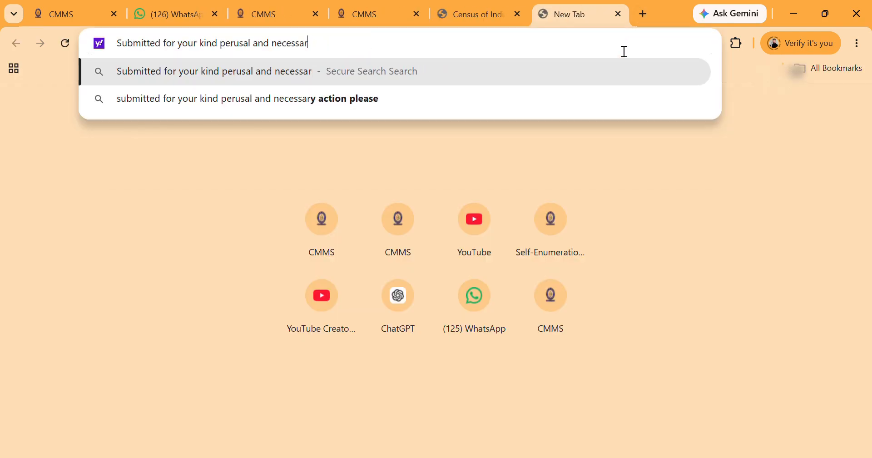
{"action": "key", "text": "BackSpace"}
{"action": "key", "text": "BackSpace"}
{"action": "key", "text": "BackSpace"}
{"action": "key", "text": "BackSpace"}
{"action": "key", "text": "BackSpace"}
{"action": "key", "text": "BackSpace"}
{"action": "key", "text": "BackSpace"}
{"action": "key", "text": "BackSpace"}
{"action": "key", "text": "BackSpace"}
{"action": "key", "text": "BackSpace"}
{"action": "key", "text": "BackSpace"}
{"action": "key", "text": "BackSpace"}
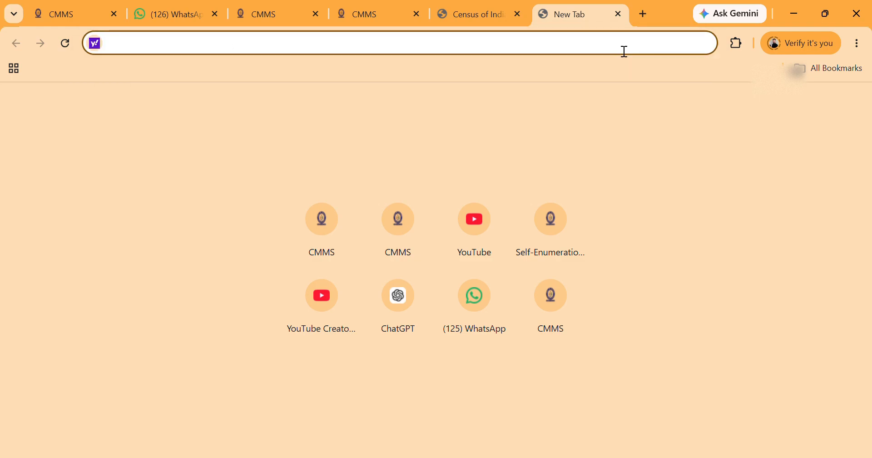
{"action": "left_click", "coordinate": [618, 14]}
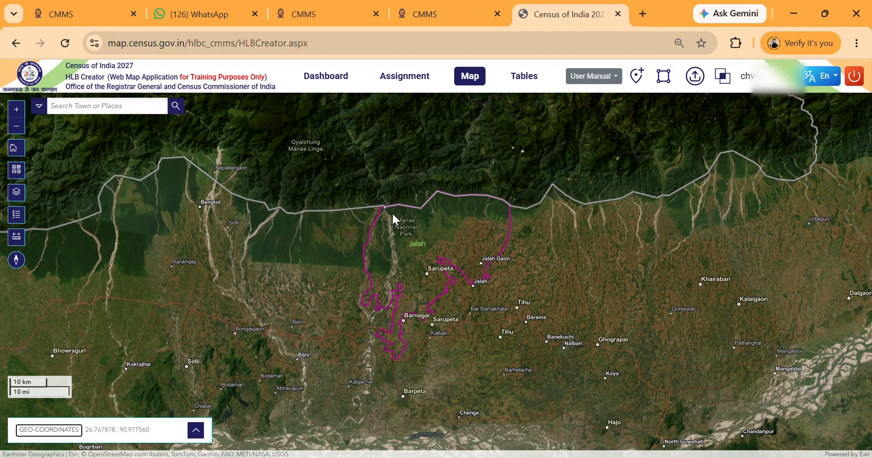
- Select Mayangpara HLB 0057 in the HLB Overlap Handler and start fixing its overlaps
{"action": "left_click", "coordinate": [723, 76]}
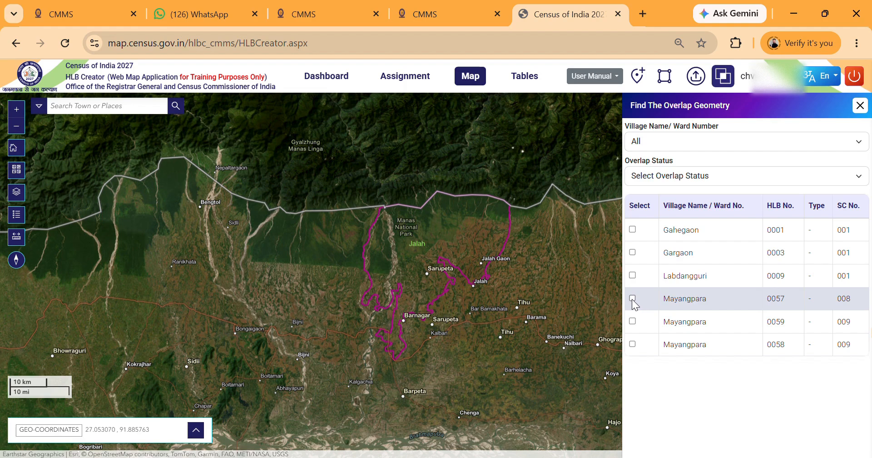
{"action": "left_click_drag", "start_coordinate": [771, 298], "coordinate": [785, 299]}
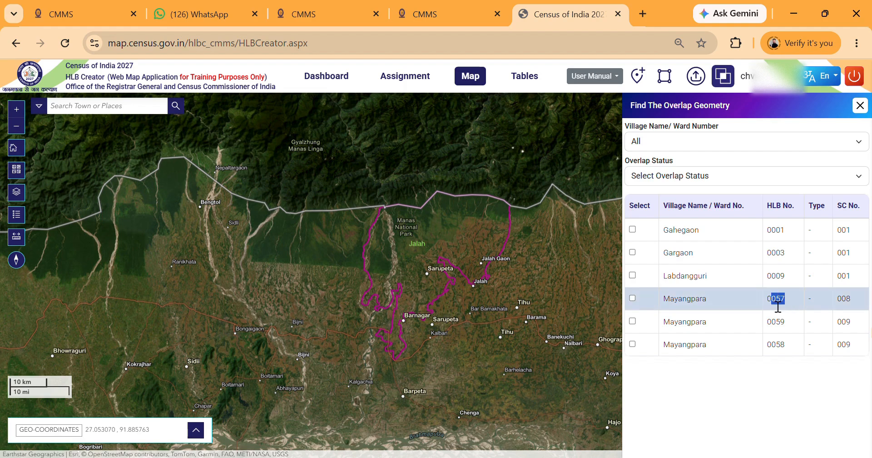
{"action": "double_click", "coordinate": [778, 304]}
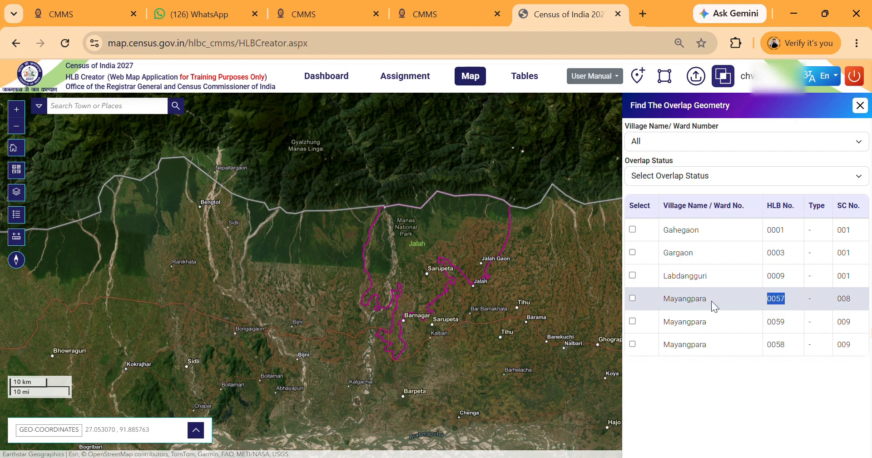
{"action": "left_click", "coordinate": [632, 299]}
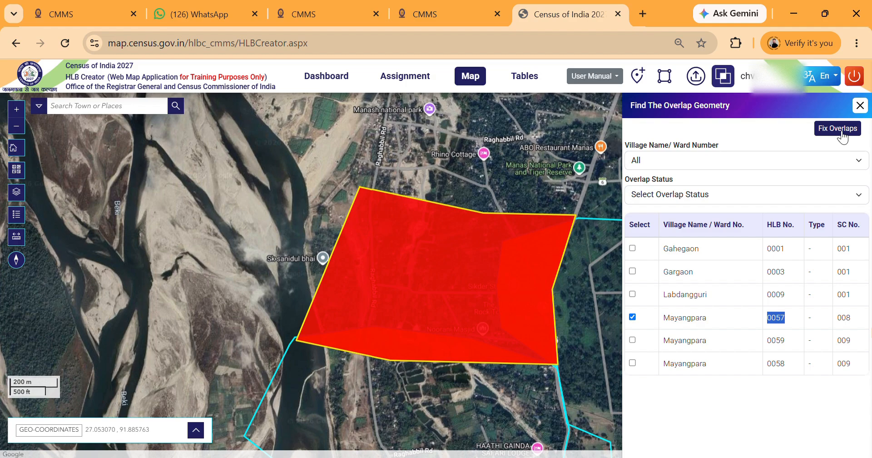
{"action": "left_click", "coordinate": [837, 129]}
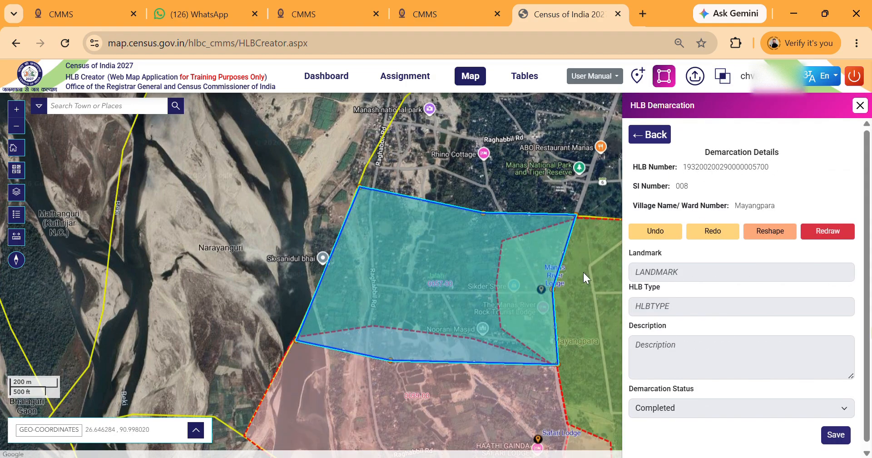
- Reshape the eastern side of HLB 0057 along the dashed boundary inside its overlap with HLB 0058, and save the demarcation
{"action": "left_click_drag", "start_coordinate": [557, 316], "coordinate": [456, 302]}
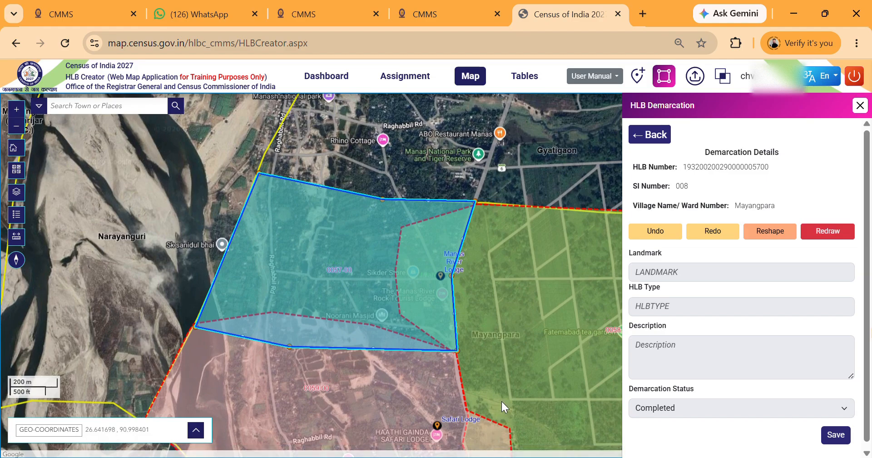
{"action": "left_click_drag", "start_coordinate": [528, 184], "coordinate": [459, 165]}
{"action": "scroll", "coordinate": [478, 231], "scroll_direction": "down", "scroll_amount": 1}
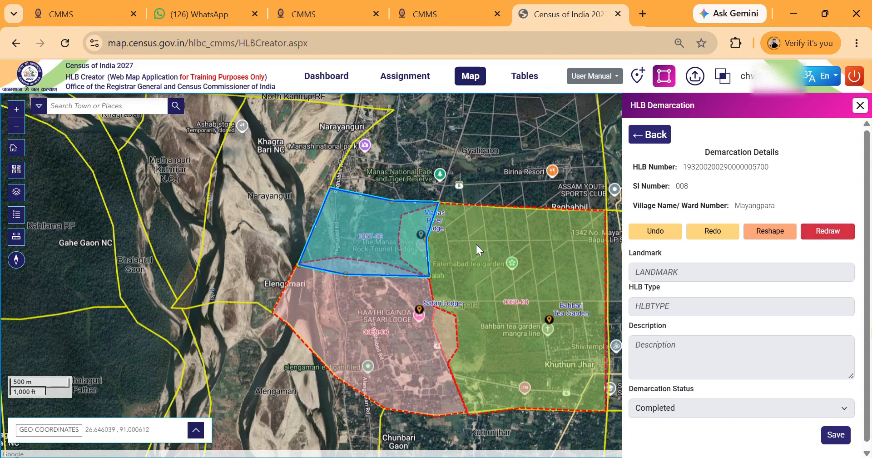
{"action": "left_click_drag", "start_coordinate": [423, 244], "coordinate": [426, 240]}
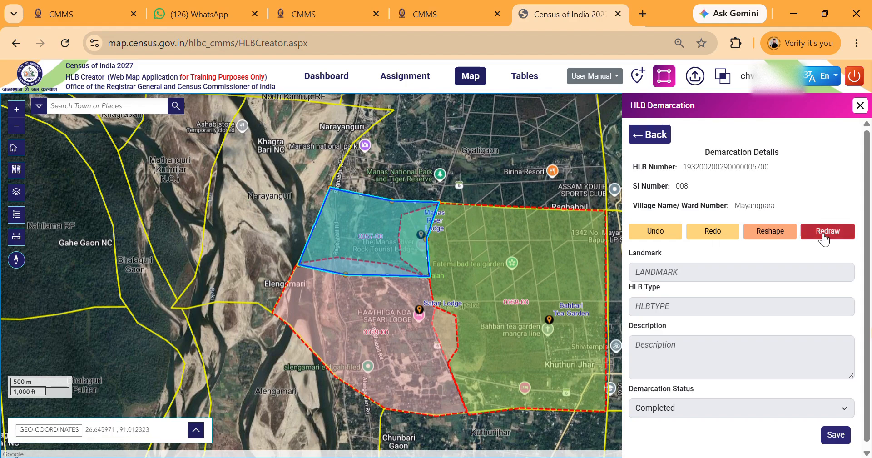
{"action": "left_click", "coordinate": [778, 236]}
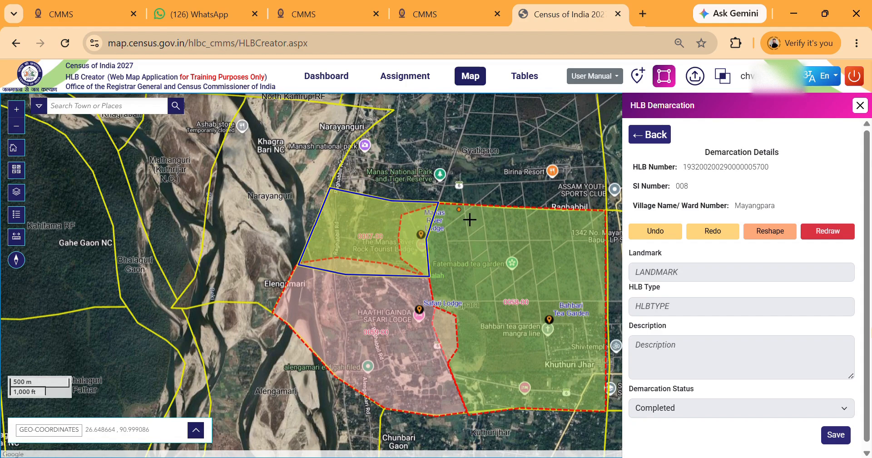
{"action": "left_click", "coordinate": [410, 225]}
{"action": "left_click", "coordinate": [411, 267]}
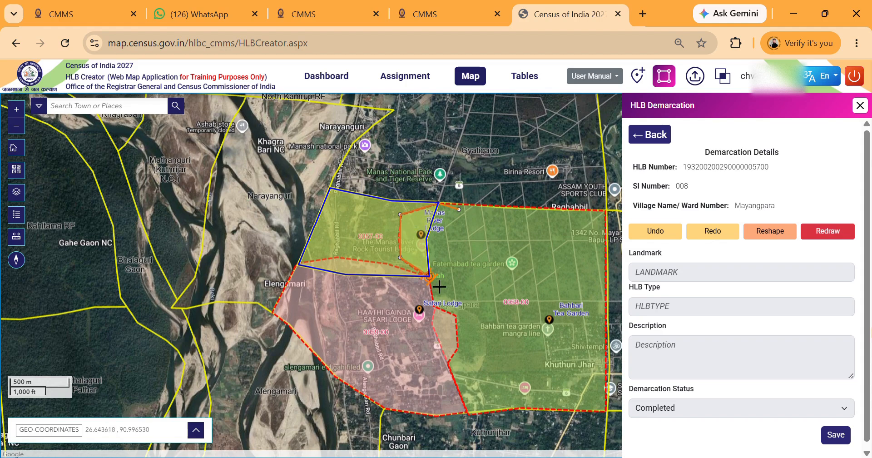
{"action": "double_click", "coordinate": [438, 286]}
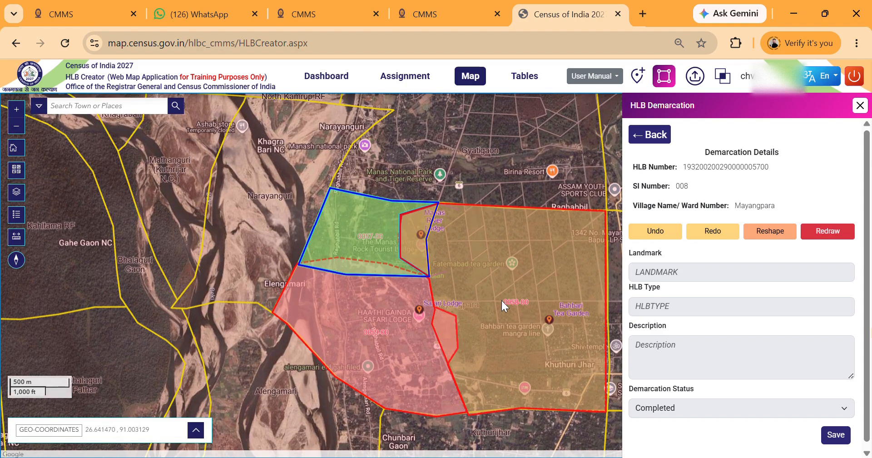
{"action": "left_click", "coordinate": [834, 436]}
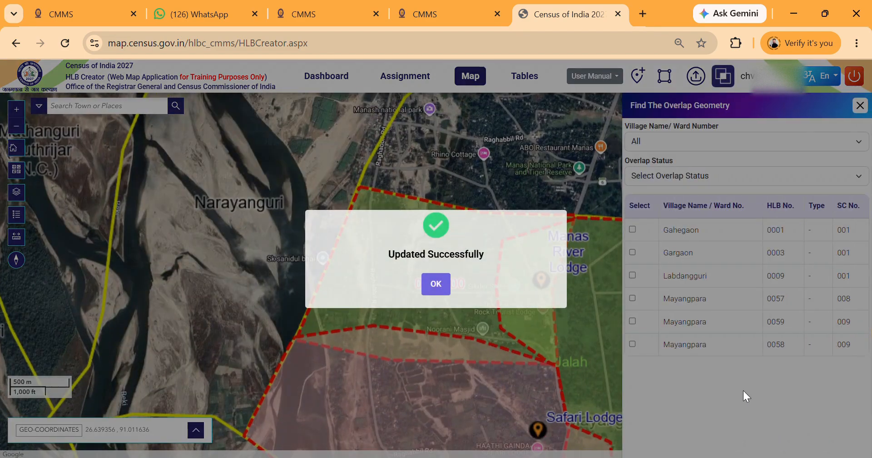
{"action": "left_click", "coordinate": [443, 290]}
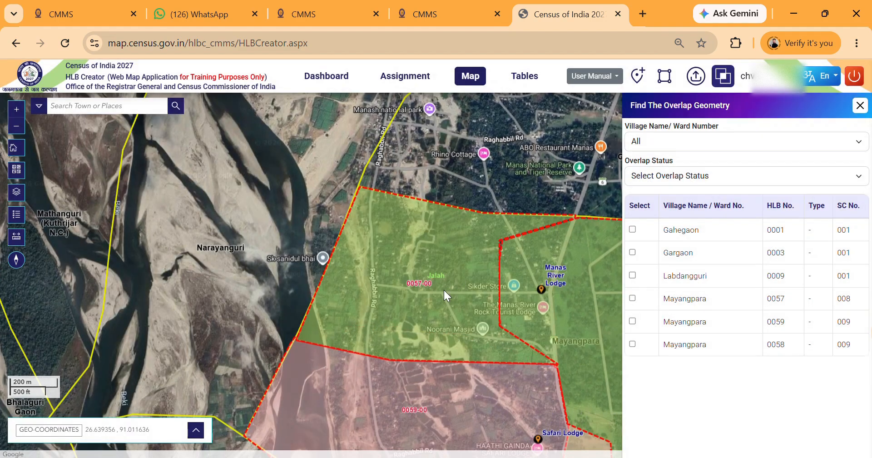
- Select Mayangpara HLB 0059 among the overlapping blocks and start fixing its overlaps
{"action": "left_click_drag", "start_coordinate": [589, 302], "coordinate": [499, 279]}
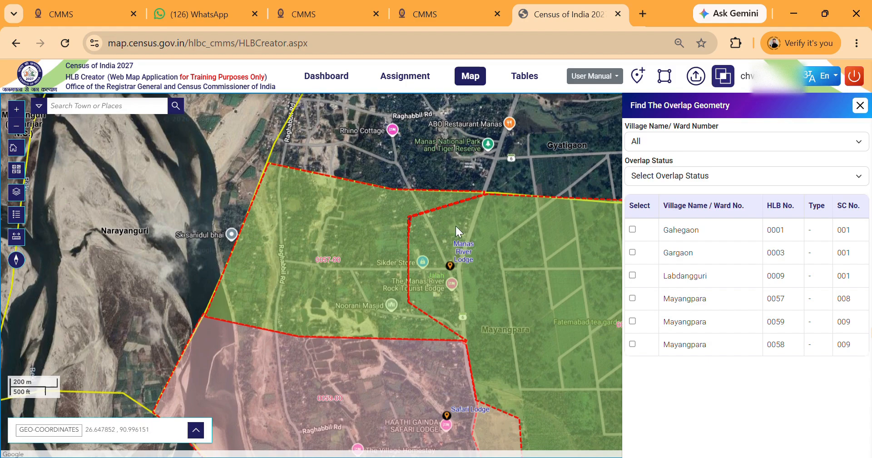
{"action": "left_click_drag", "start_coordinate": [510, 256], "coordinate": [479, 230]}
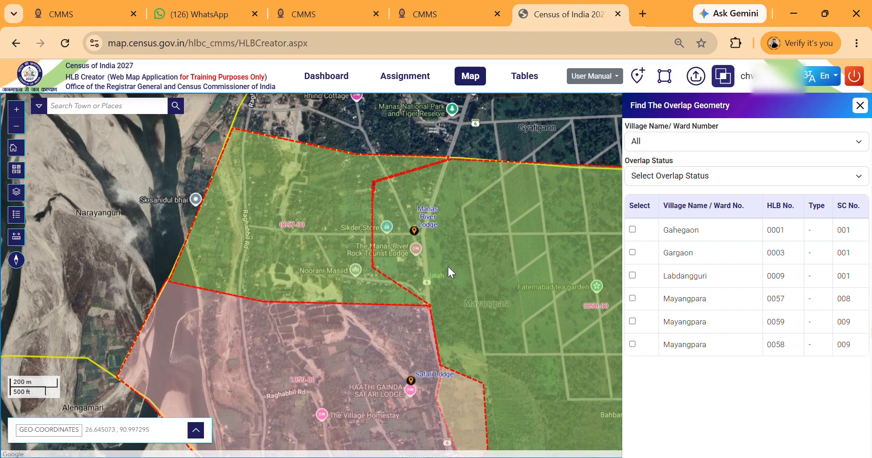
{"action": "left_click_drag", "start_coordinate": [448, 265], "coordinate": [462, 214]}
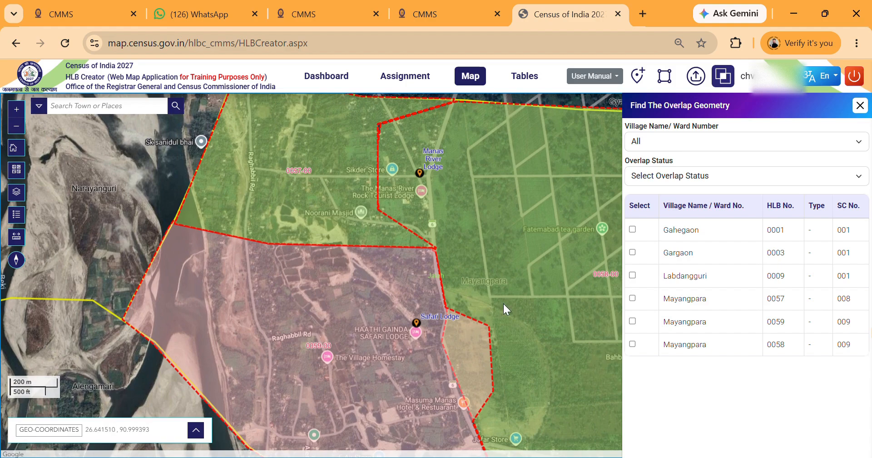
{"action": "left_click_drag", "start_coordinate": [504, 304], "coordinate": [502, 228]}
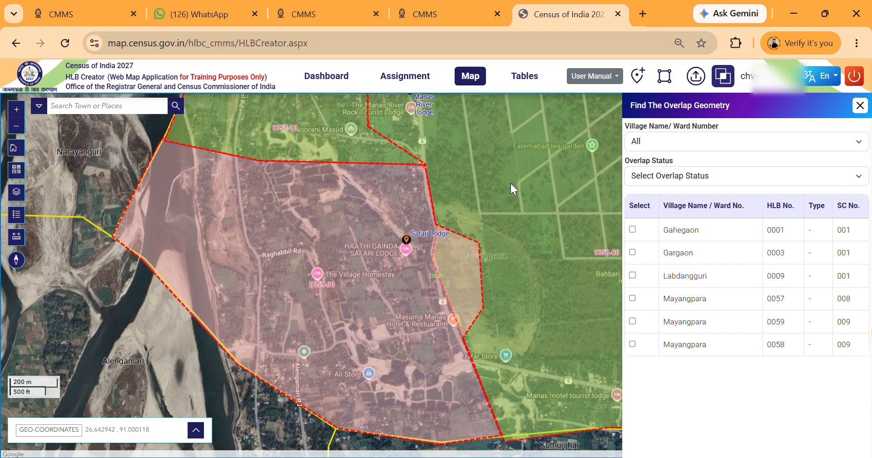
{"action": "left_click_drag", "start_coordinate": [510, 183], "coordinate": [510, 240]}
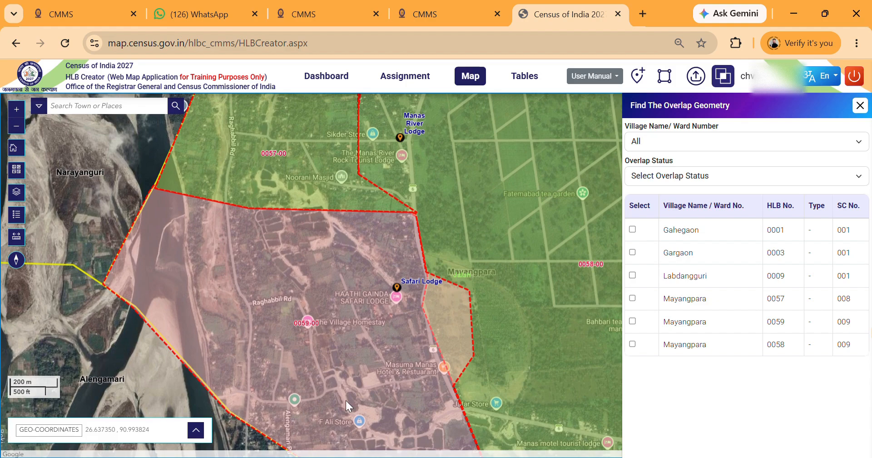
{"action": "left_click", "coordinate": [632, 321]}
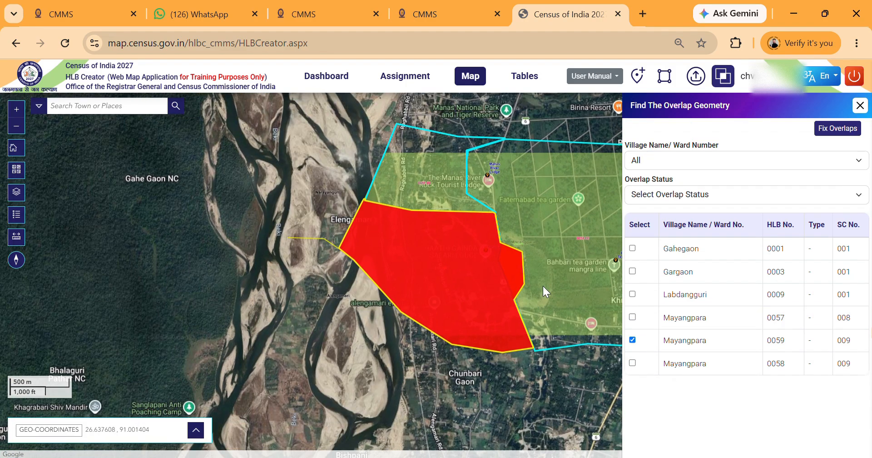
{"action": "left_click_drag", "start_coordinate": [555, 257], "coordinate": [508, 274]}
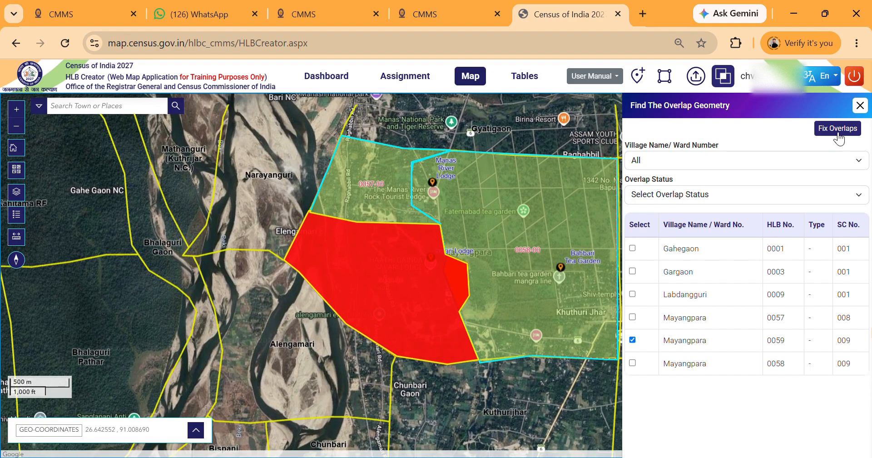
{"action": "left_click", "coordinate": [838, 131]}
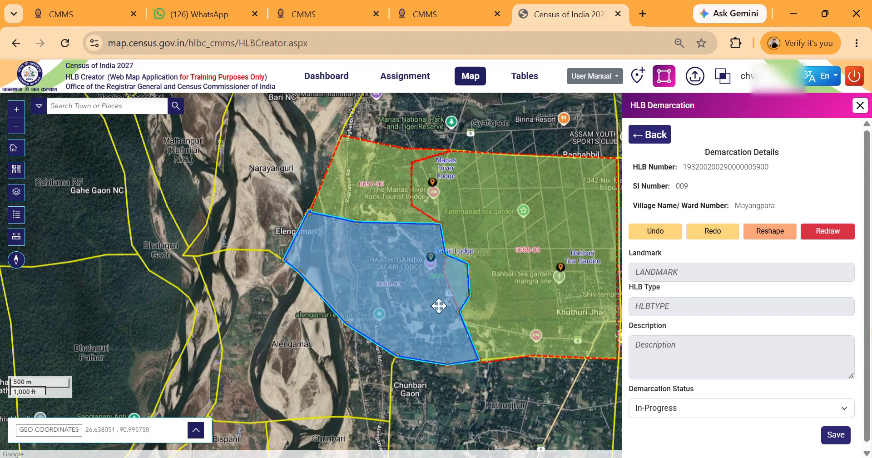
- Redraw the HLB 0059 boundary along its existing outline, cutting inside the overlap with HLB 0058 on the eastern side
{"action": "left_click", "coordinate": [827, 230]}
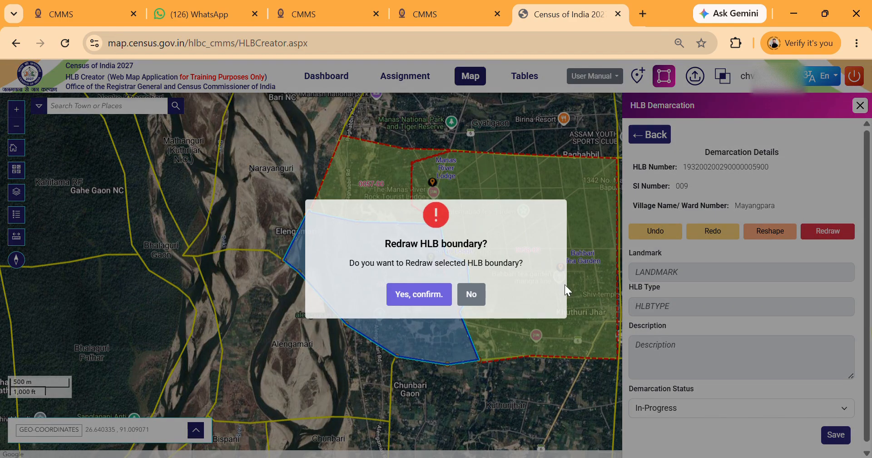
{"action": "left_click", "coordinate": [423, 303]}
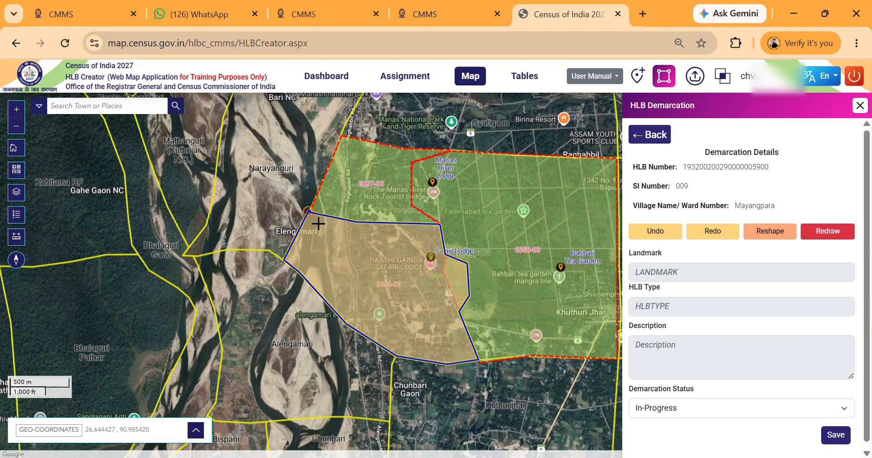
{"action": "left_click", "coordinate": [357, 222]}
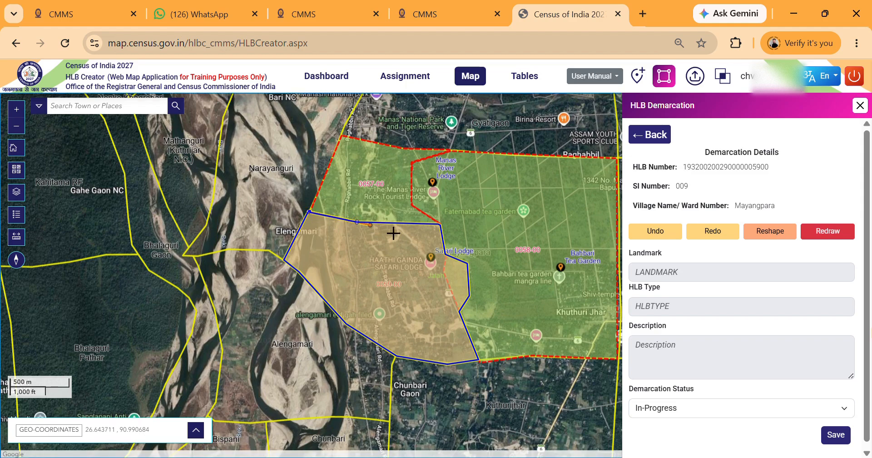
{"action": "left_click", "coordinate": [448, 234]}
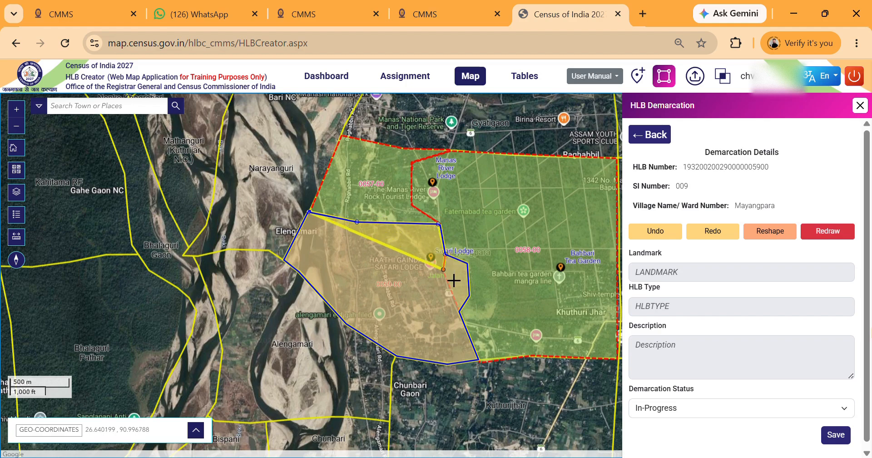
{"action": "left_click", "coordinate": [453, 280]}
{"action": "left_click", "coordinate": [469, 321]}
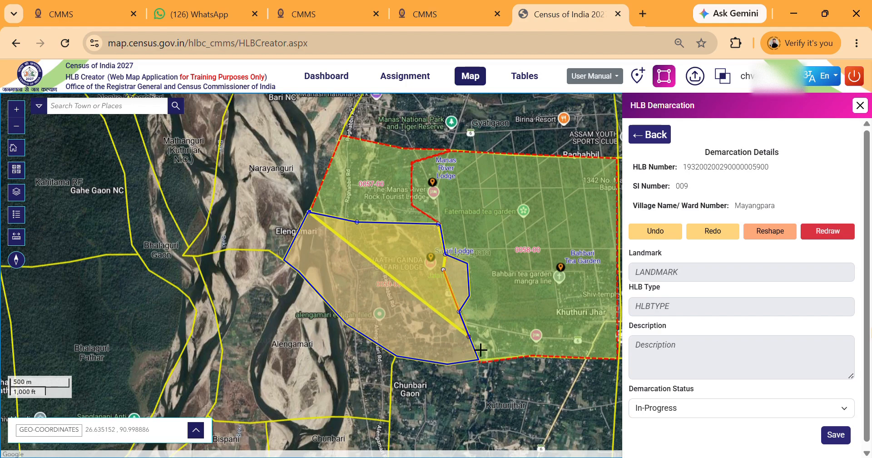
{"action": "left_click", "coordinate": [481, 361]}
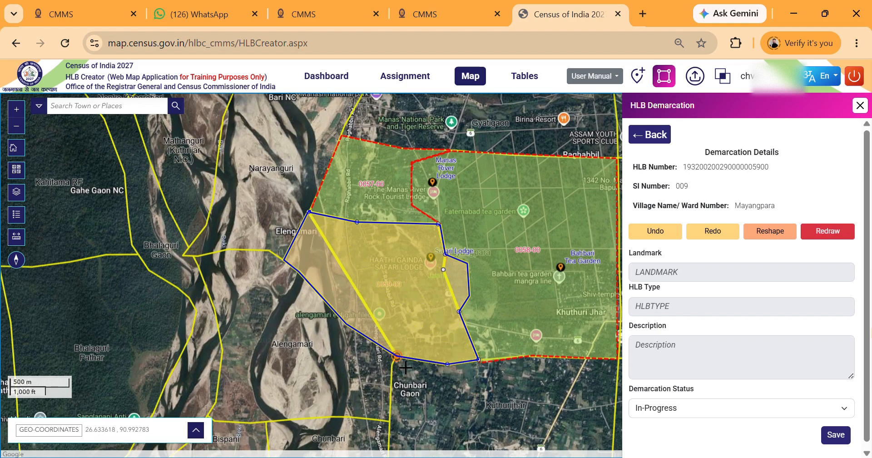
{"action": "left_click", "coordinate": [397, 355]}
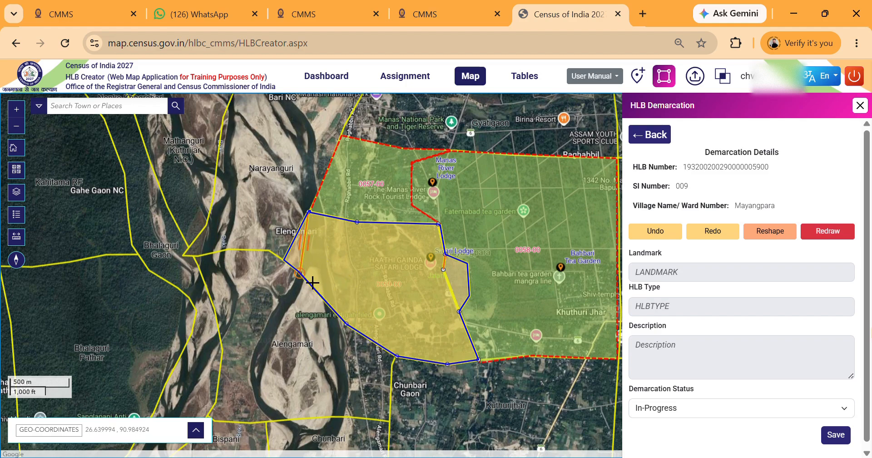
{"action": "left_click", "coordinate": [283, 261]}
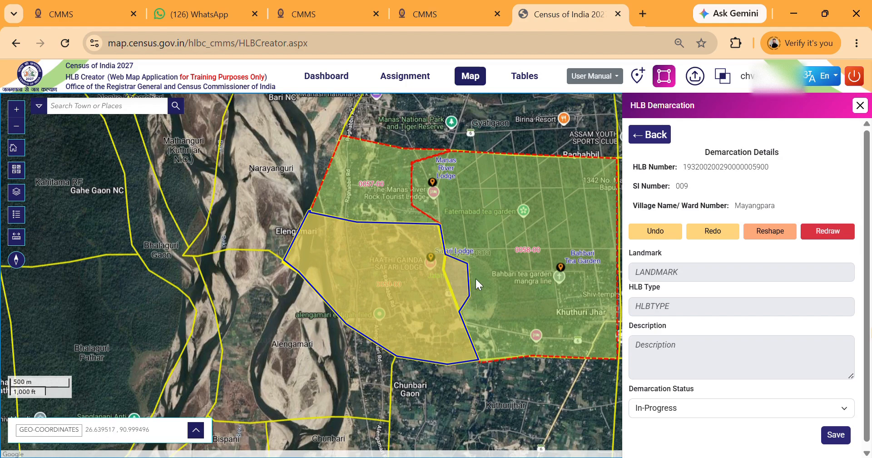
- Choose the demarcation status for the redrawn HLB 0059, save the demarcation and acknowledge the update
{"action": "left_click", "coordinate": [703, 411]}
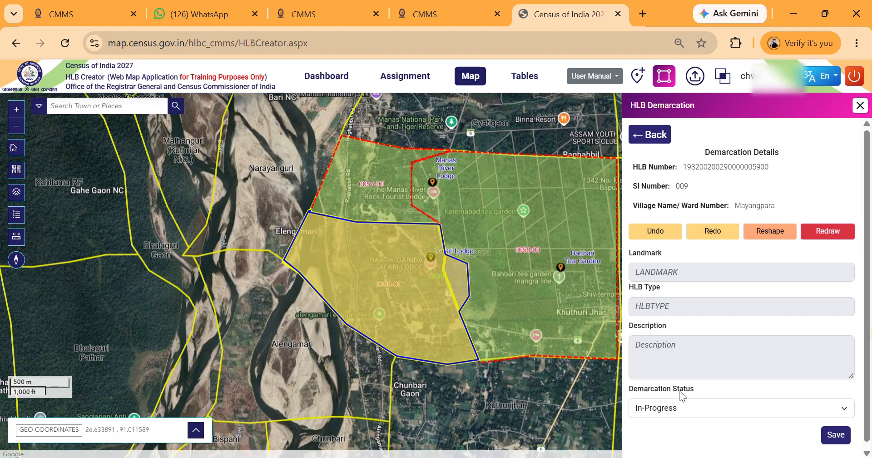
{"action": "left_click", "coordinate": [680, 391]}
{"action": "left_click", "coordinate": [836, 437]}
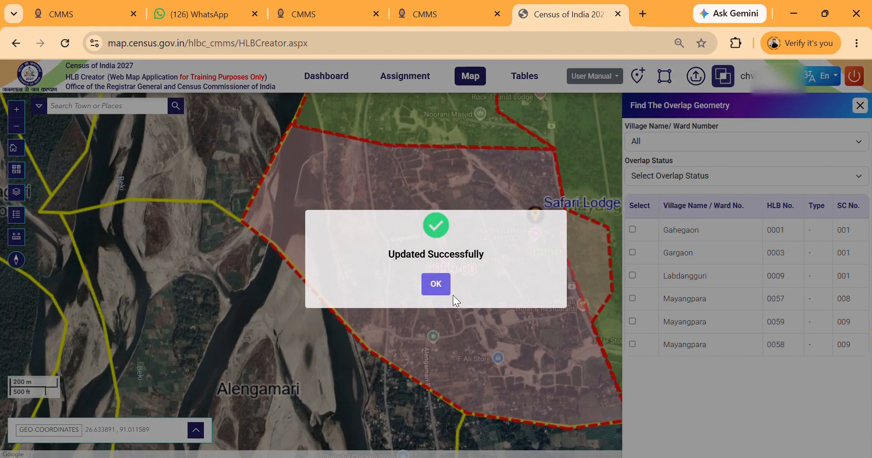
{"action": "left_click", "coordinate": [435, 284]}
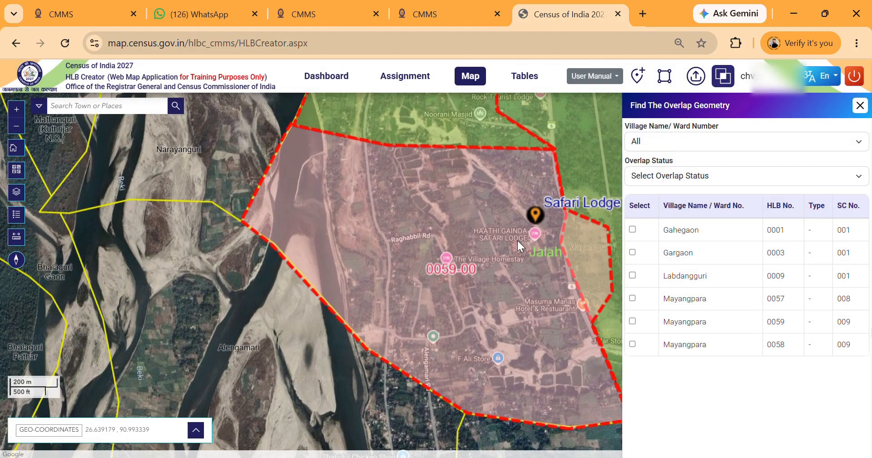
- Inspect HLB 0059 on the map, reload the web map and reopen the HLB Overlap Handler's list of blocks
{"action": "left_click_drag", "start_coordinate": [548, 165], "coordinate": [444, 180]}
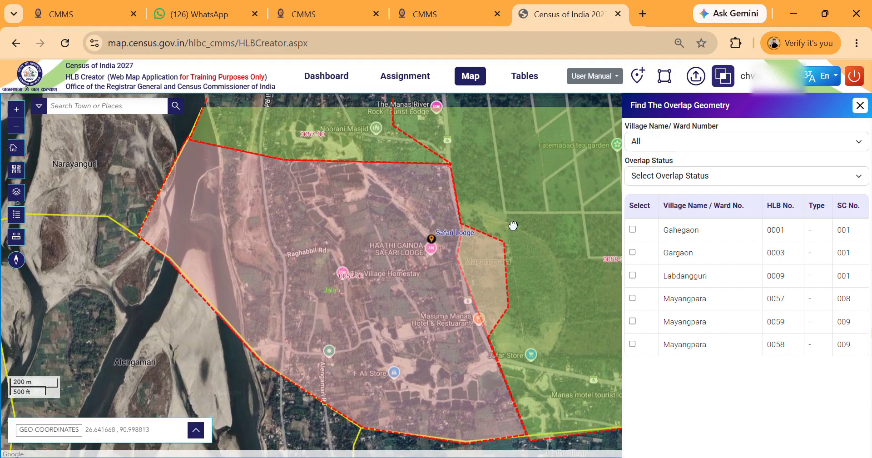
{"action": "scroll", "coordinate": [508, 250], "scroll_direction": "down", "scroll_amount": 1}
{"action": "scroll", "coordinate": [482, 249], "scroll_direction": "up", "scroll_amount": 1}
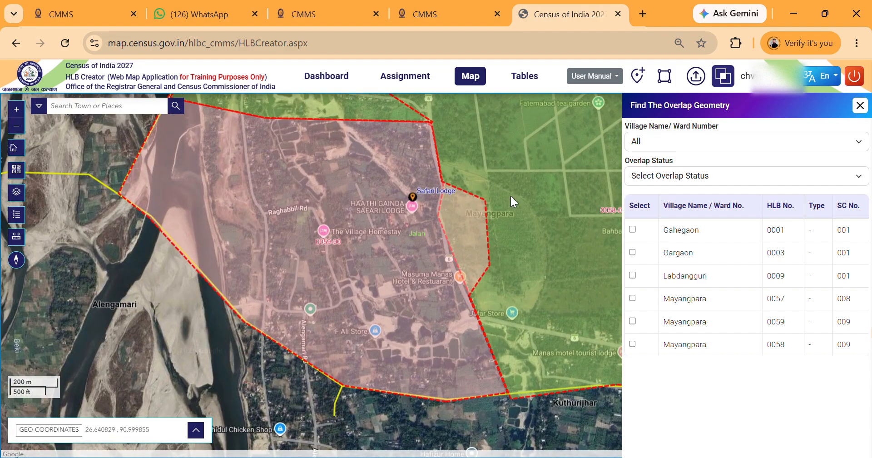
{"action": "scroll", "coordinate": [510, 200], "scroll_direction": "down", "scroll_amount": 2}
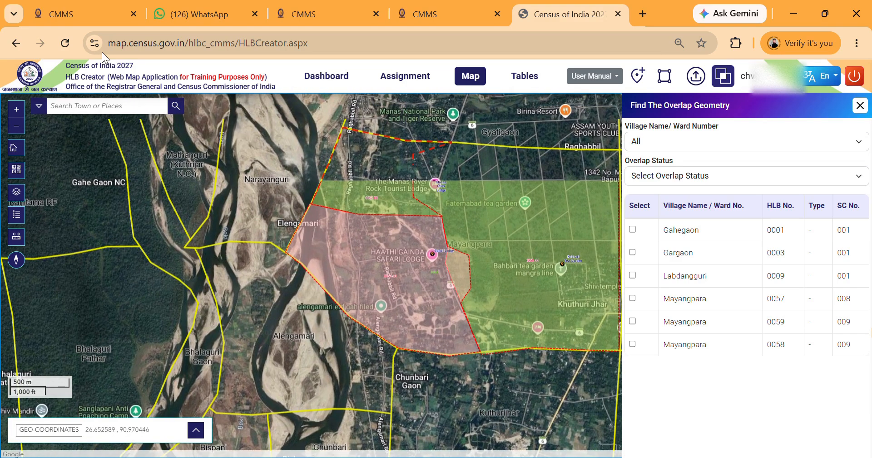
{"action": "left_click", "coordinate": [65, 46]}
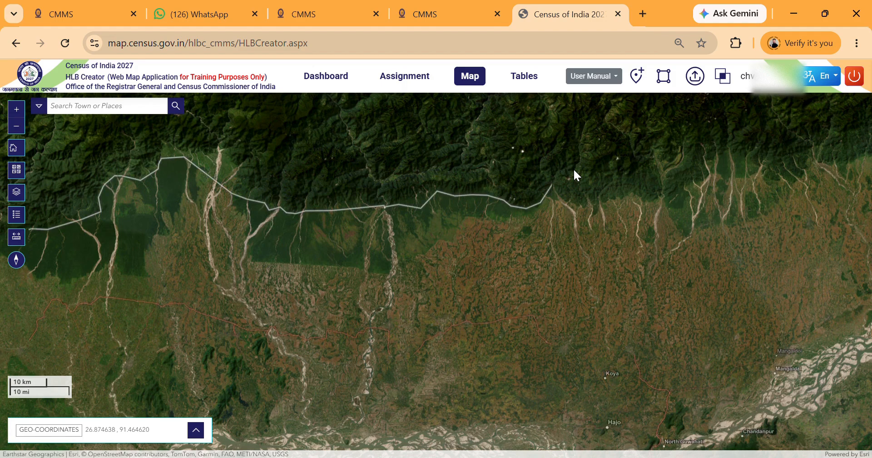
{"action": "left_click", "coordinate": [663, 78]}
{"action": "left_click", "coordinate": [724, 79]}
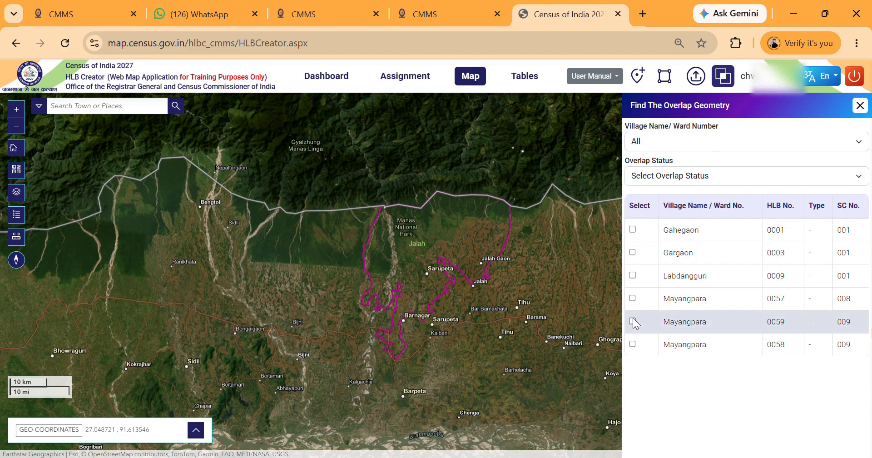
- Start fixing Mayangpara HLB 0059's overlaps and redraw its whole boundary, following the dashed line inside the HLB 0058 overlap on the east
{"action": "left_click", "coordinate": [632, 322]}
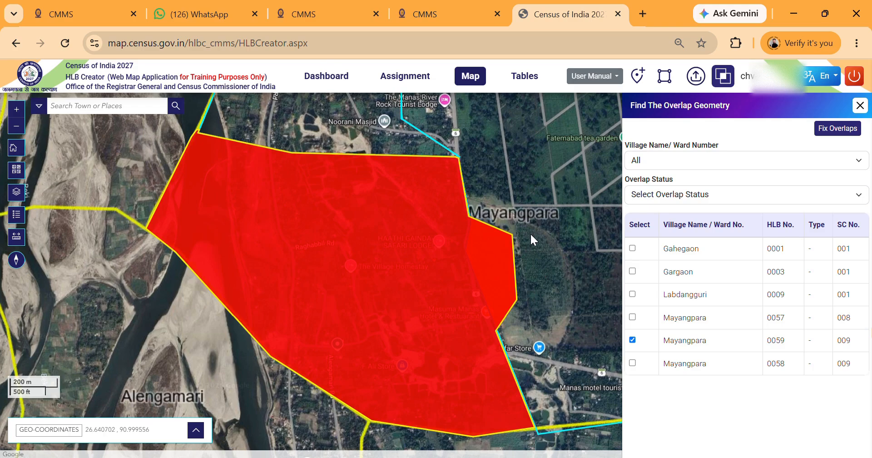
{"action": "left_click", "coordinate": [850, 128]}
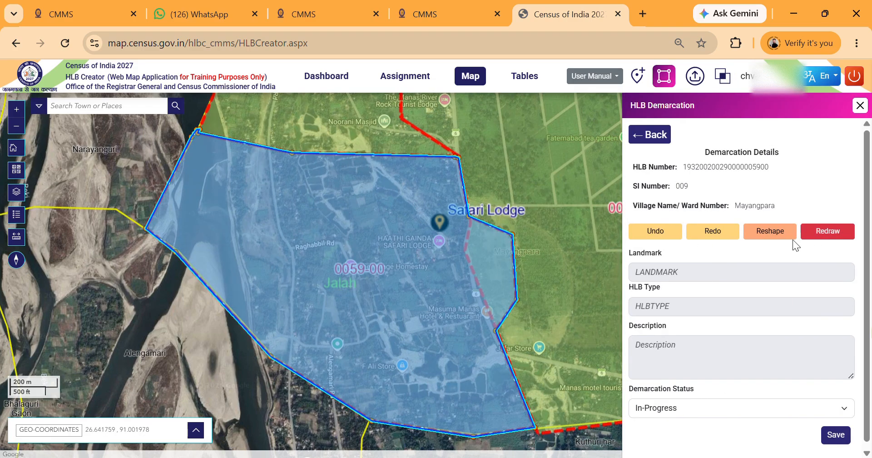
{"action": "left_click", "coordinate": [835, 233]}
{"action": "left_click", "coordinate": [409, 300]}
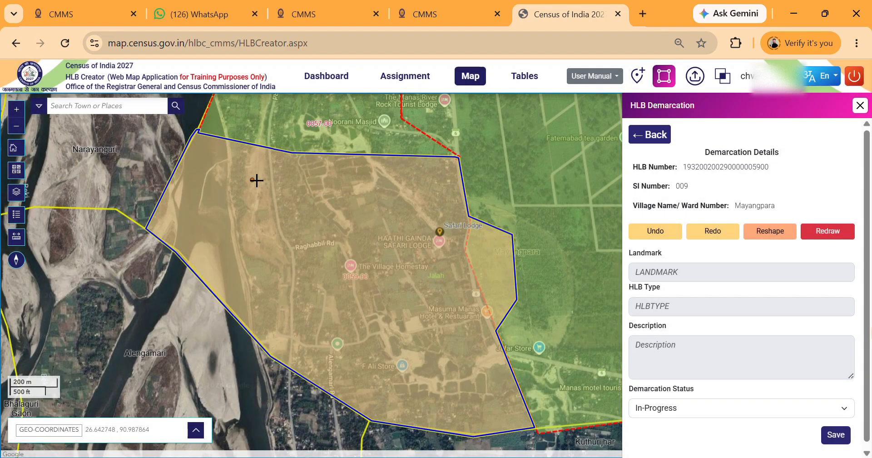
{"action": "left_click", "coordinate": [199, 132]}
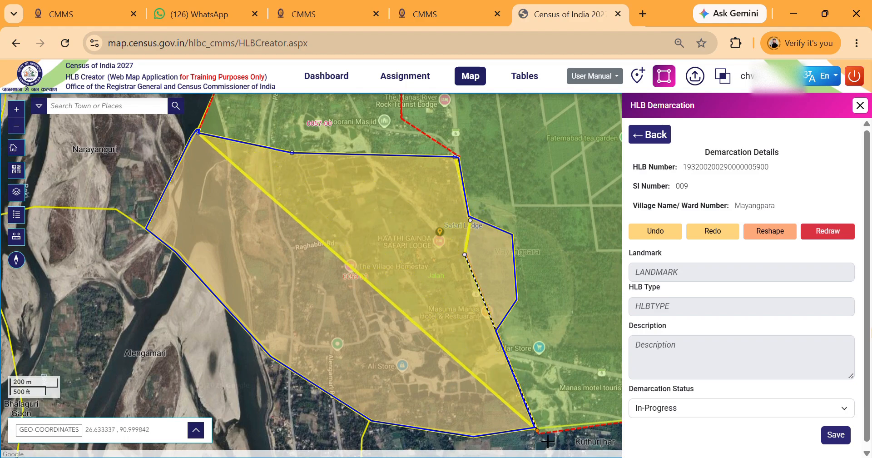
{"action": "left_click", "coordinate": [537, 430]}
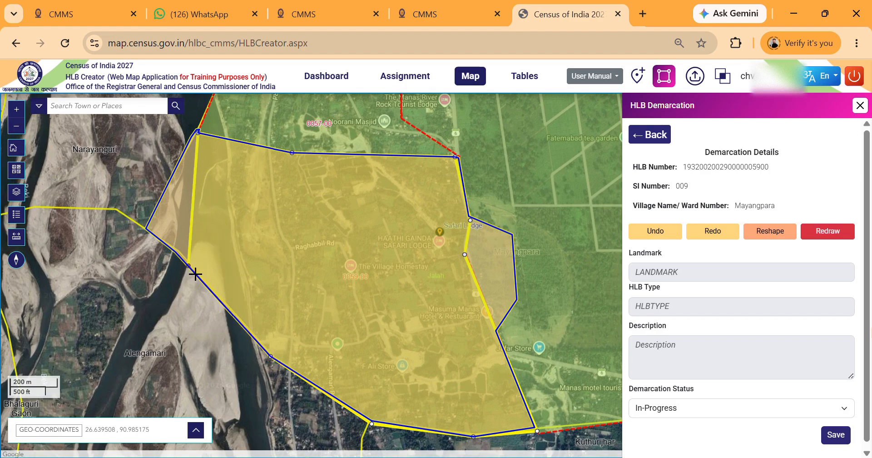
{"action": "double_click", "coordinate": [157, 240]}
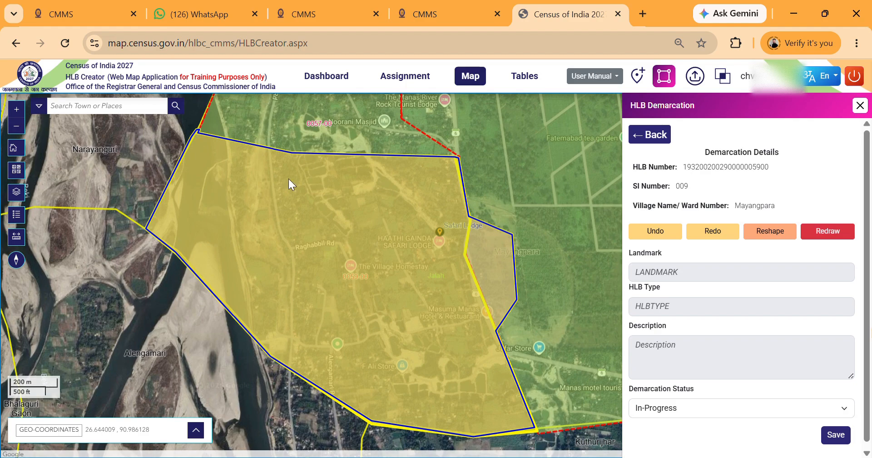
- Set HLB 0059's demarcation status to Completed, save the redrawn boundary and acknowledge the update
{"action": "scroll", "coordinate": [710, 385], "scroll_direction": "down", "scroll_amount": 1}
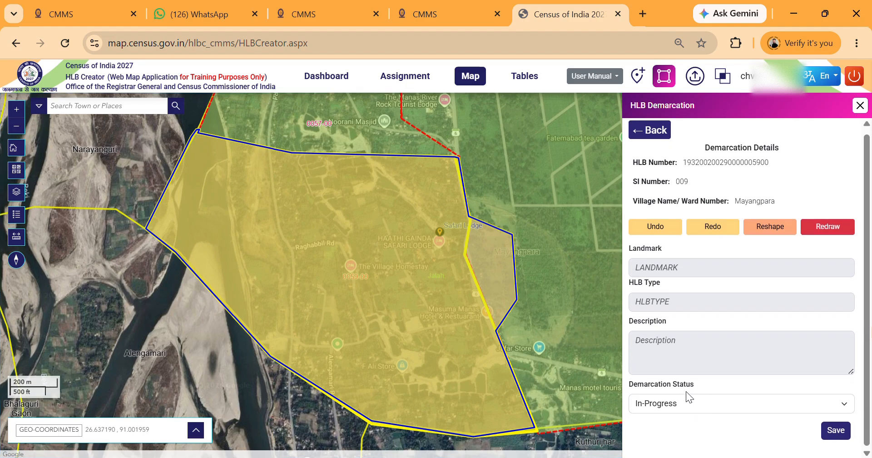
{"action": "left_click", "coordinate": [683, 410]}
{"action": "left_click", "coordinate": [668, 386]}
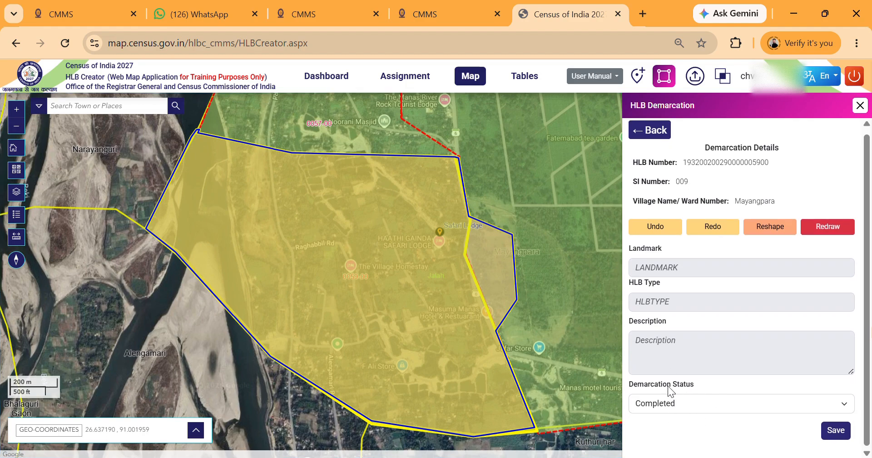
{"action": "left_click", "coordinate": [835, 430]}
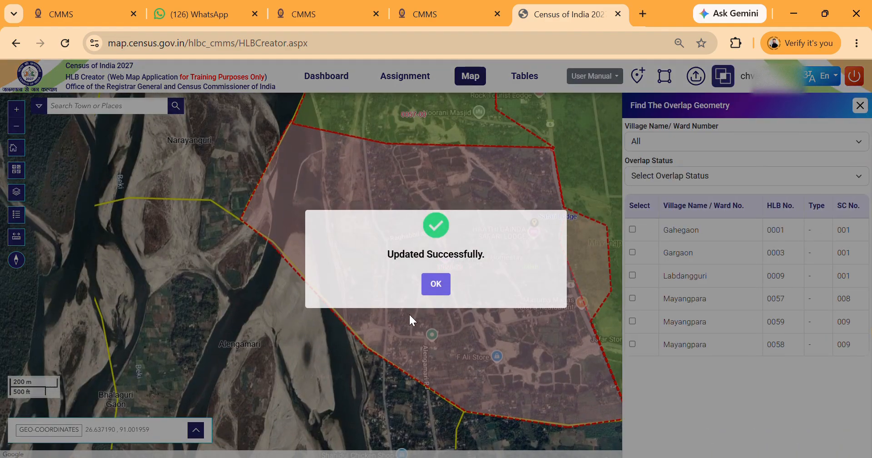
{"action": "left_click", "coordinate": [436, 284]}
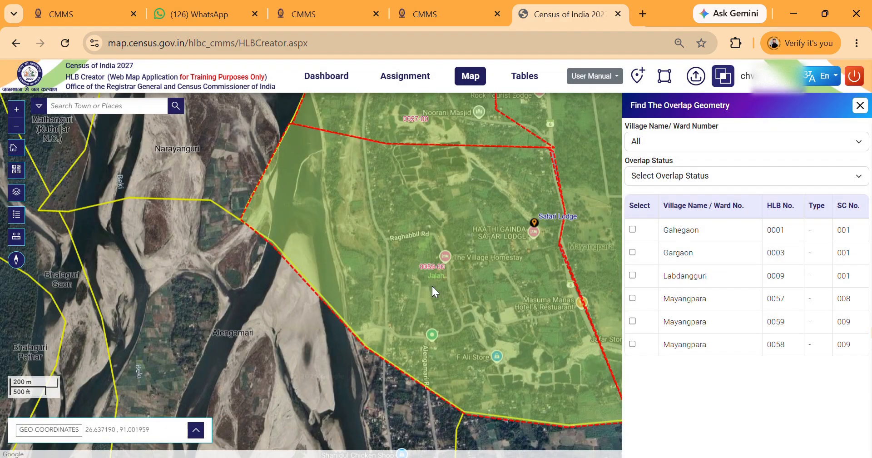
- Examine the shared boundaries of HLBs 0057, 0058 and 0059 on the map for remaining overlaps
{"action": "left_click_drag", "start_coordinate": [580, 217], "coordinate": [481, 250]}
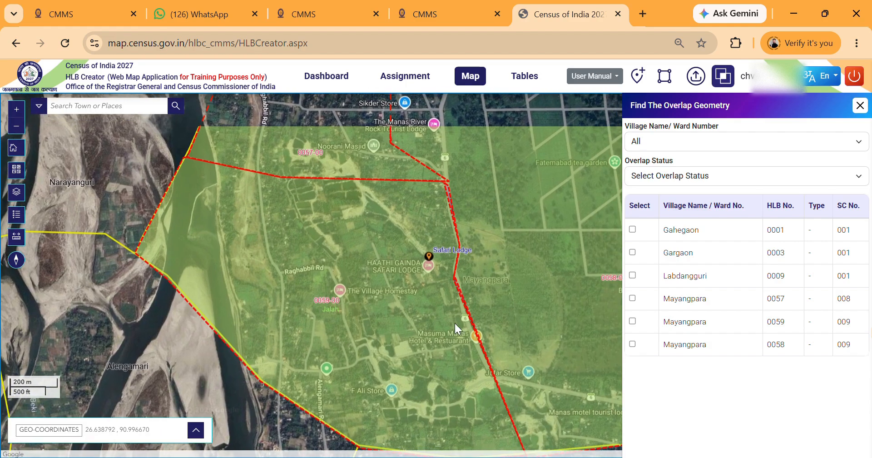
{"action": "left_click_drag", "start_coordinate": [499, 188], "coordinate": [509, 261]}
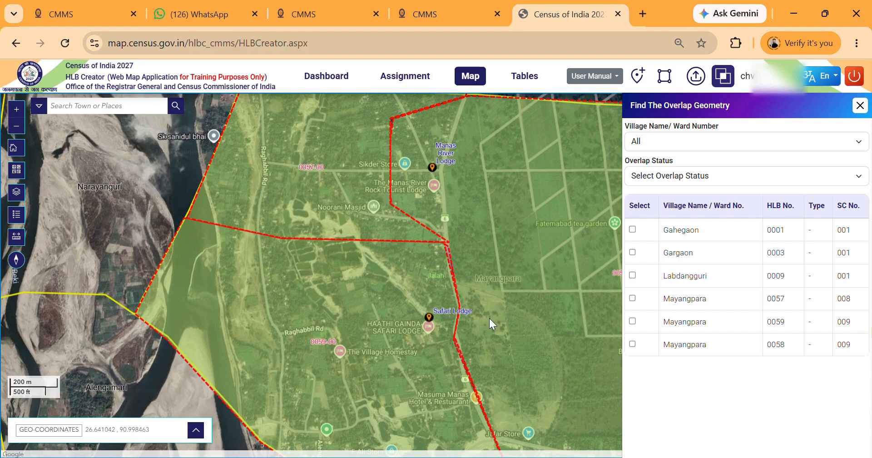
{"action": "left_click_drag", "start_coordinate": [502, 366], "coordinate": [500, 352]}
{"action": "left_click_drag", "start_coordinate": [480, 285], "coordinate": [487, 336]}
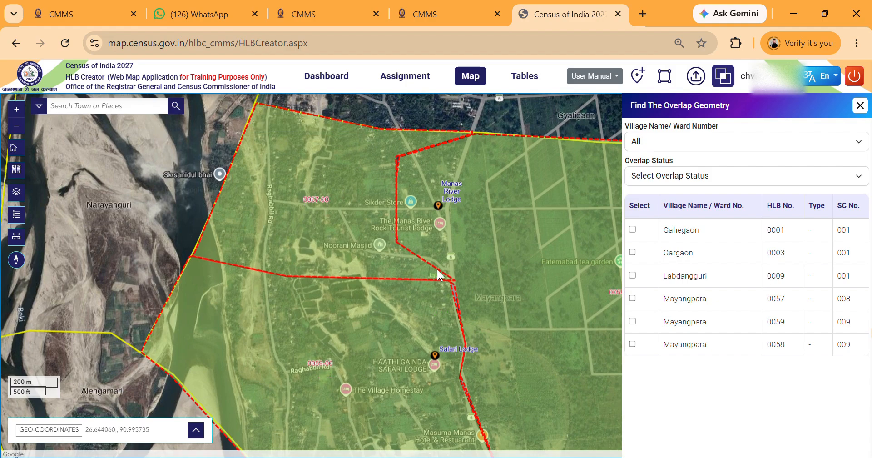
{"action": "left_click_drag", "start_coordinate": [474, 365], "coordinate": [468, 273]}
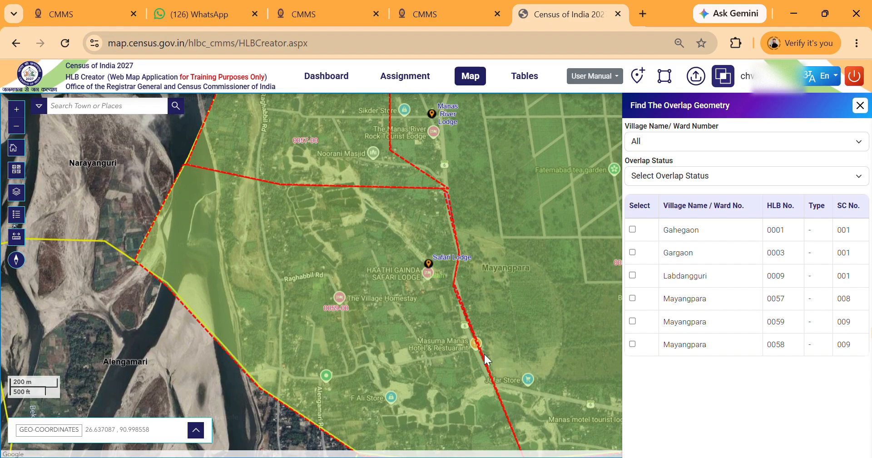
{"action": "left_click_drag", "start_coordinate": [489, 174], "coordinate": [490, 242]}
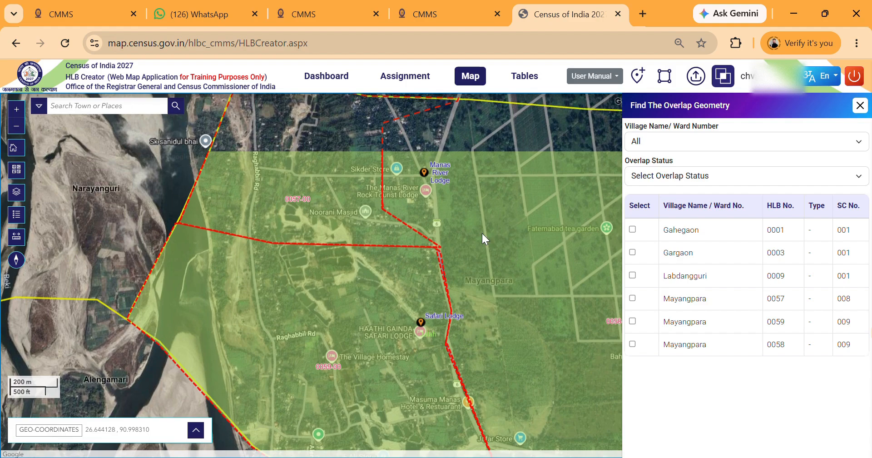